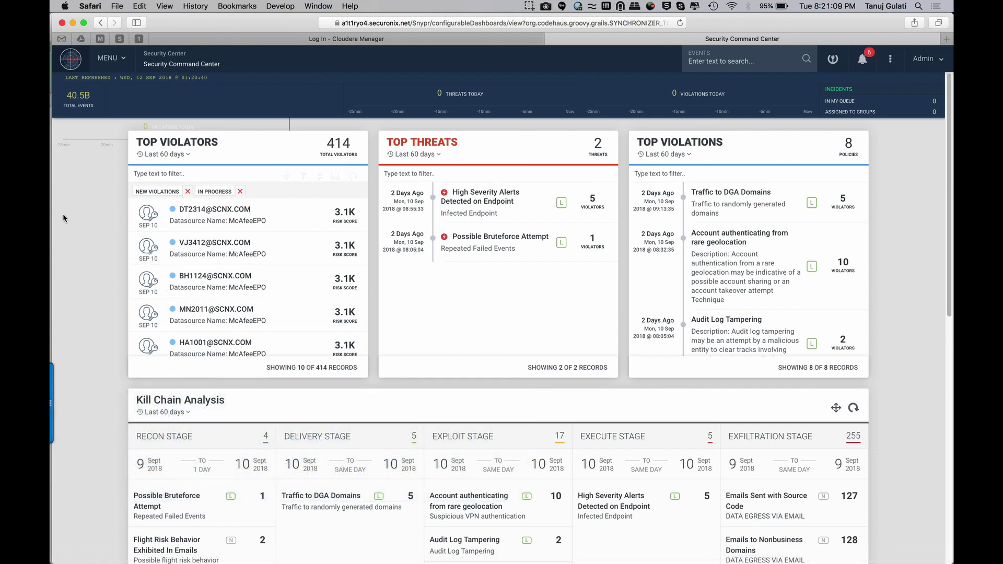
# Step: Open the Spotter search page from the Security Center menu
pyautogui.click(111, 62)
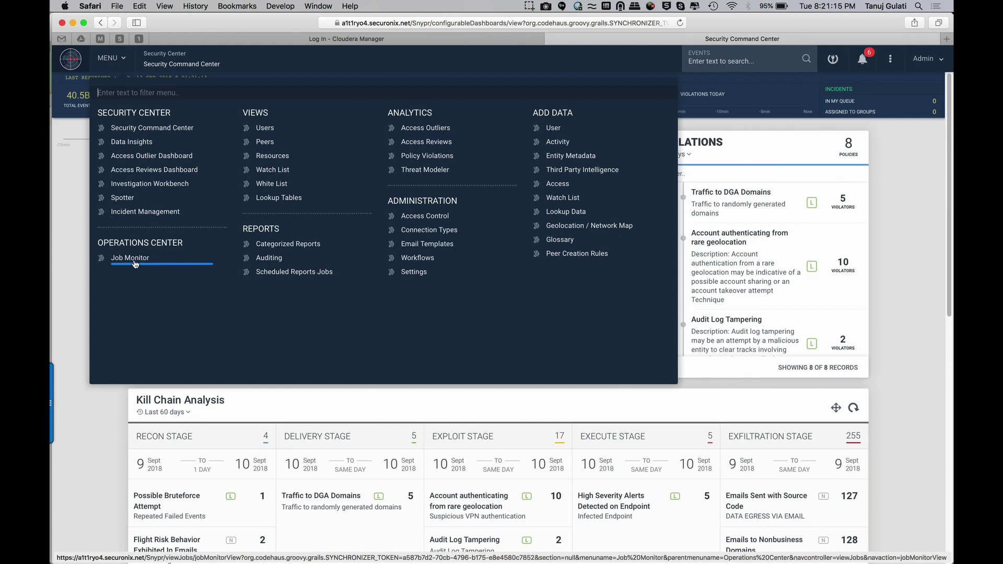
pyautogui.click(120, 198)
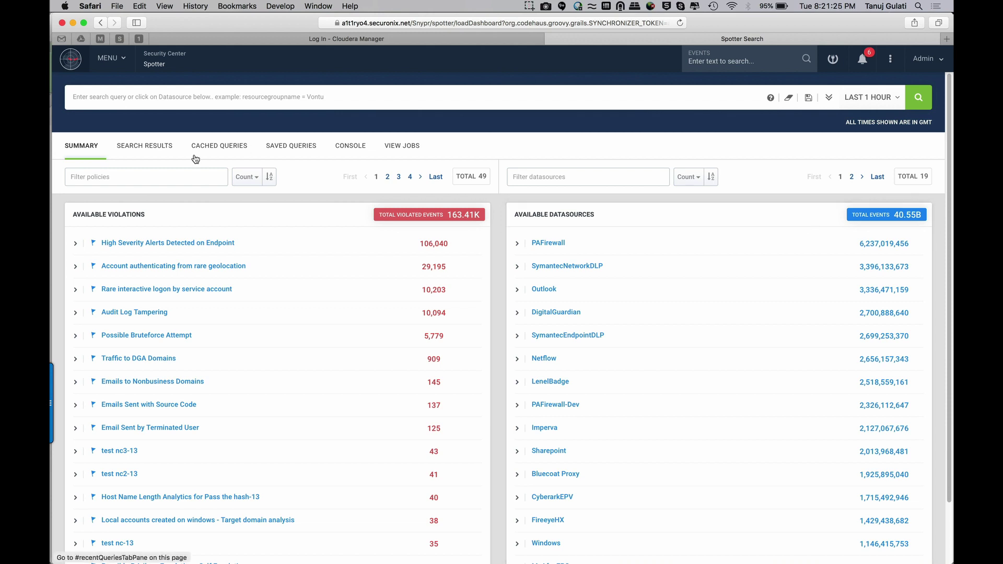
# Step: Review the Job Monitor's ingestion jobs for each datasource, including PAFIREWALL
pyautogui.click(121, 66)
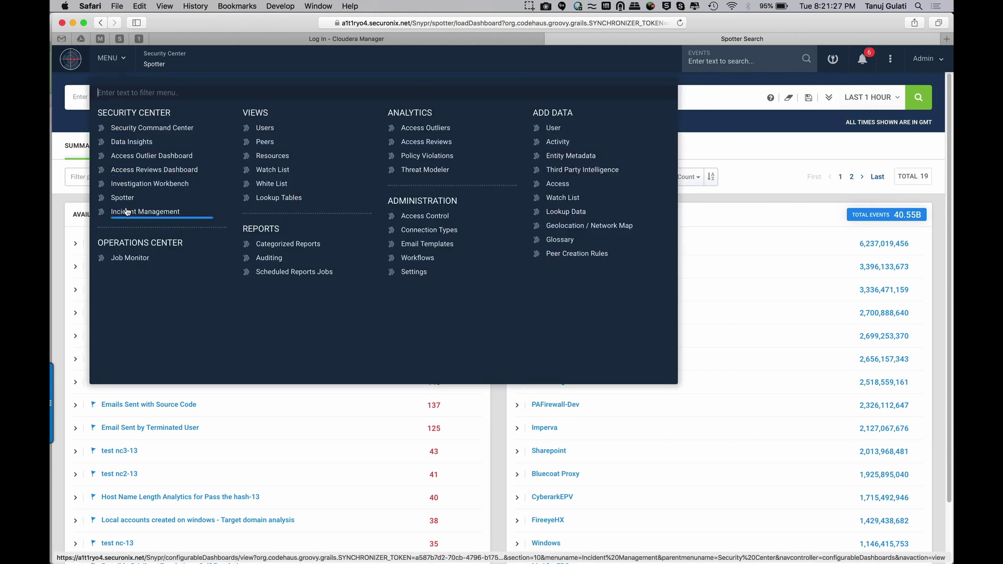
pyautogui.click(127, 261)
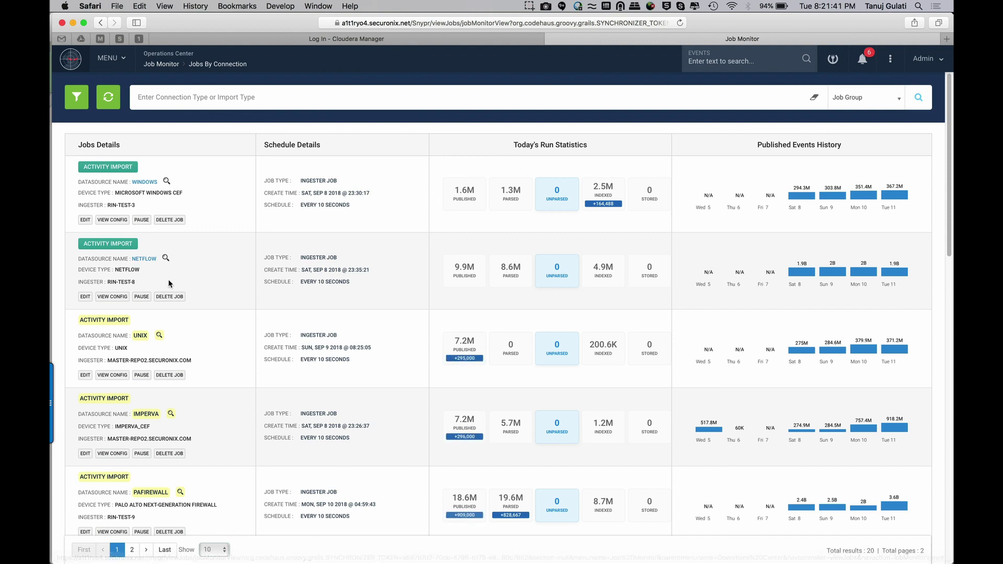
pyautogui.scroll(-2, 228, 388)
pyautogui.scroll(-4, 229, 392)
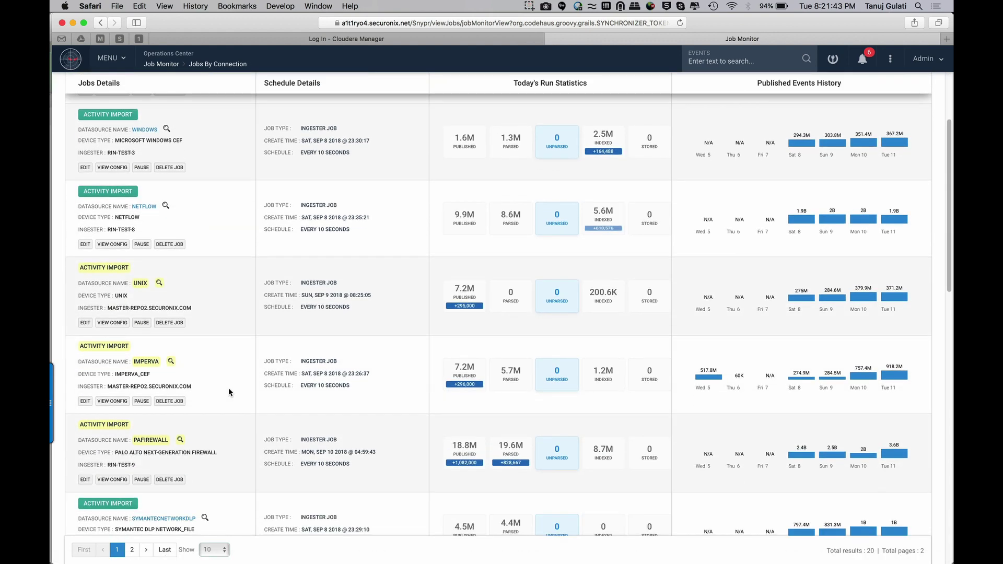
pyautogui.scroll(-3, 229, 392)
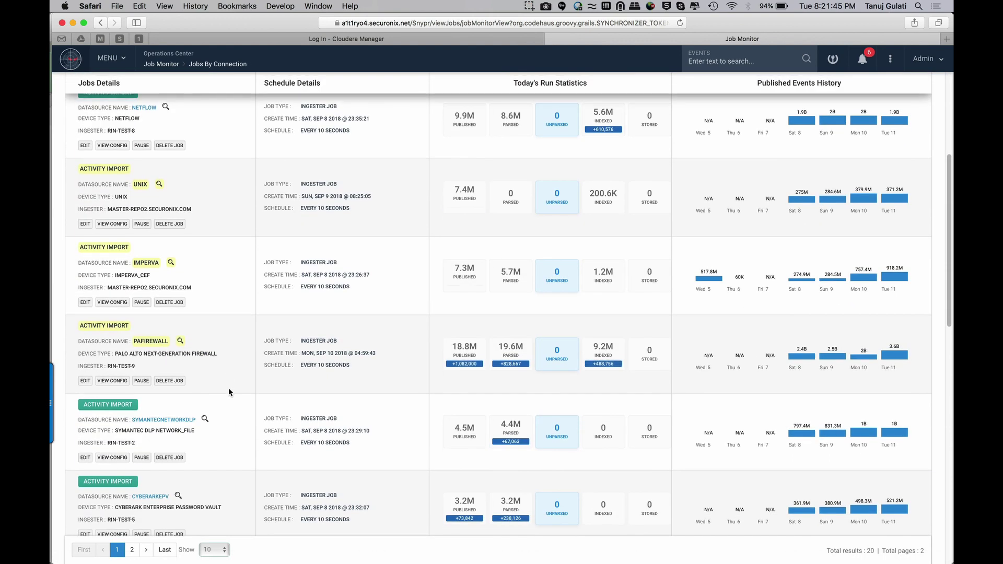
pyautogui.scroll(7, 228, 388)
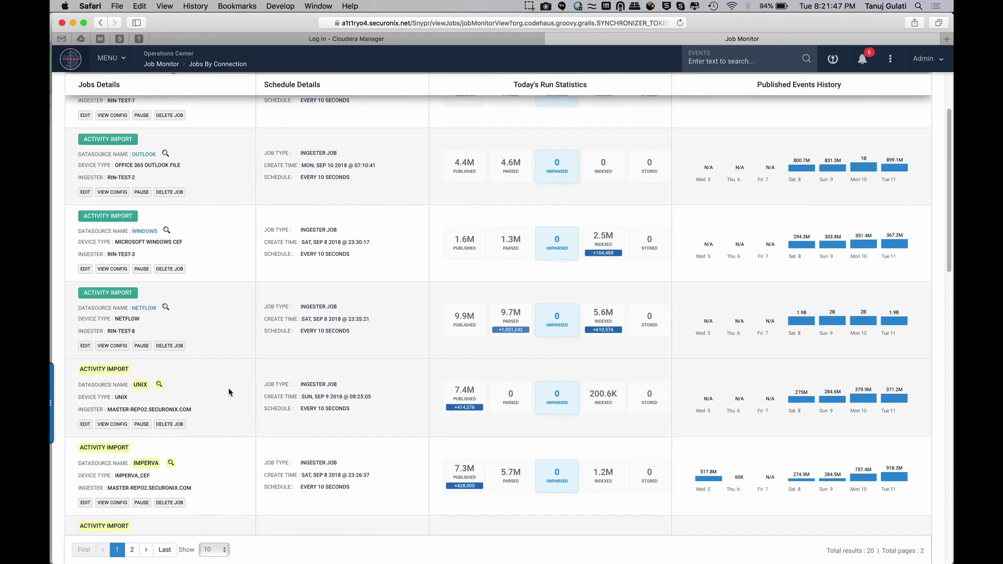
pyautogui.scroll(4, 111, 131)
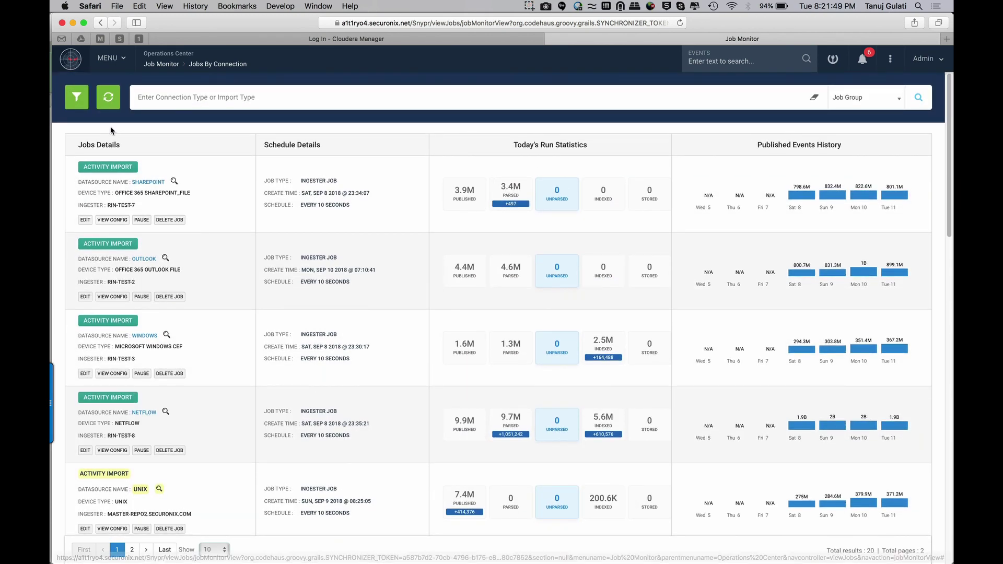
pyautogui.click(111, 57)
# Step: Search all PAFirewall events from Available Datasources, returning 178,325,507 records
pyautogui.click(123, 200)
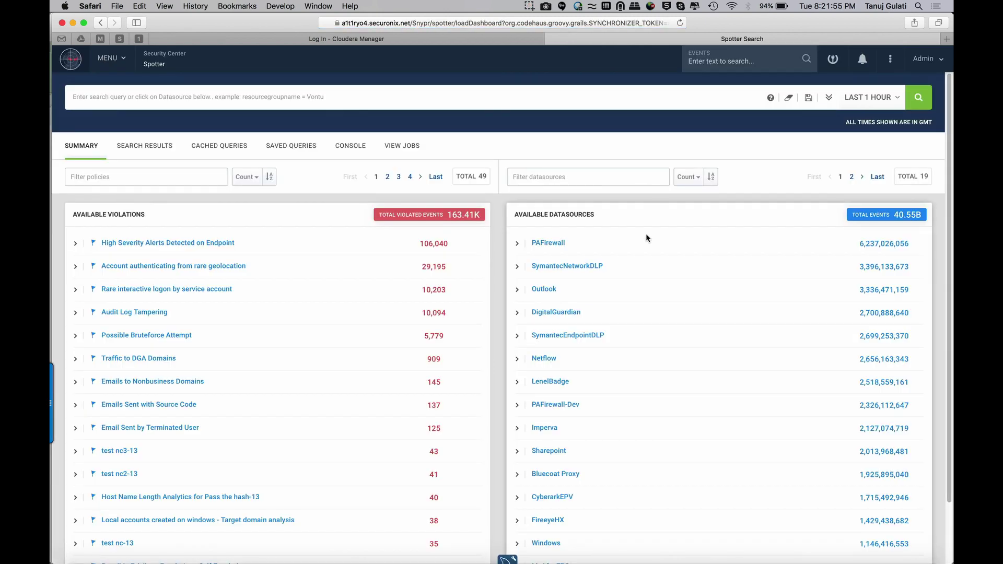
pyautogui.click(518, 245)
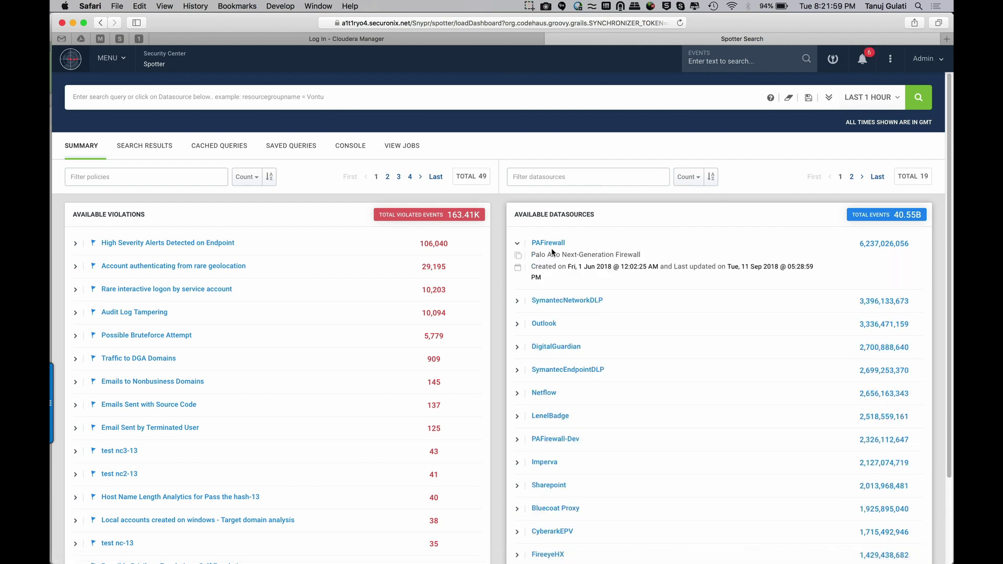
pyautogui.click(550, 245)
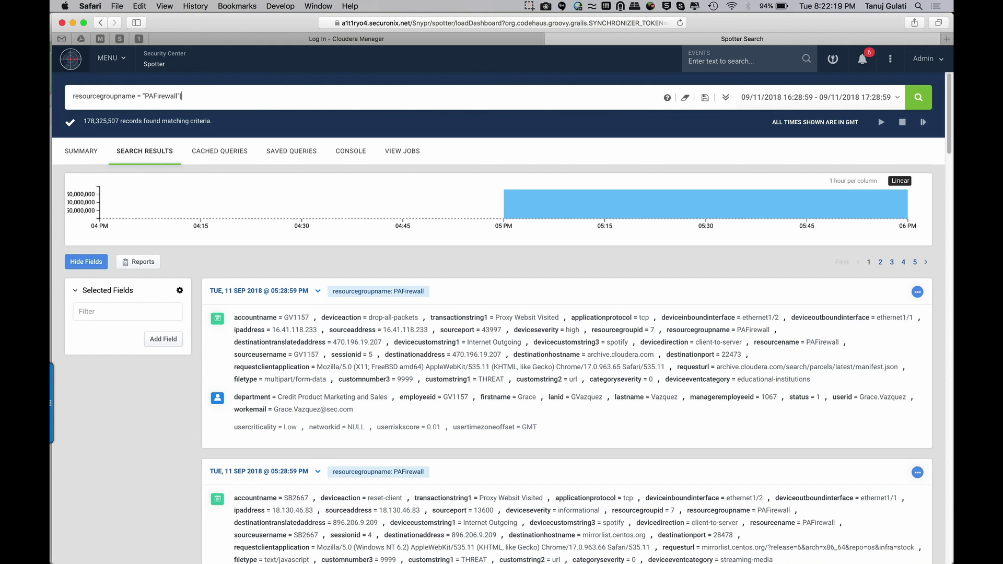
pyautogui.write('and a')
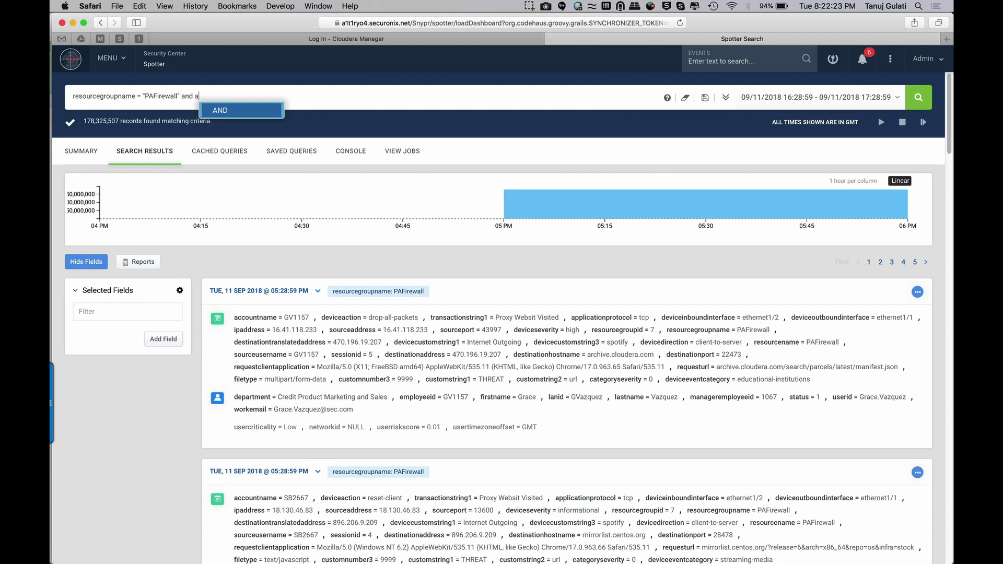
pyautogui.write('pplicationpro')
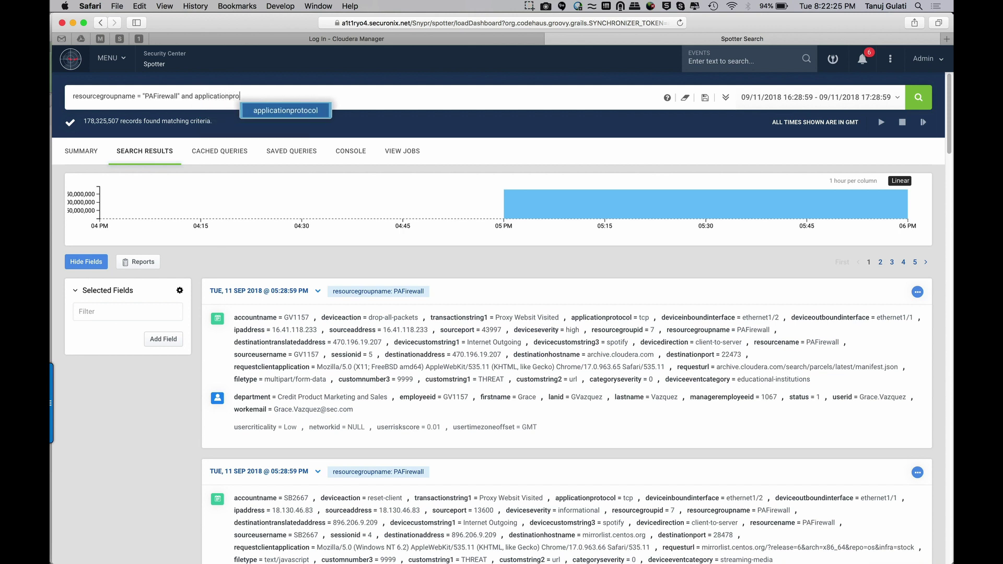
# Step: Filter the PAFirewall query to applicationprotocol=tcp, yielding 178,994,717 records
pyautogui.click(282, 111)
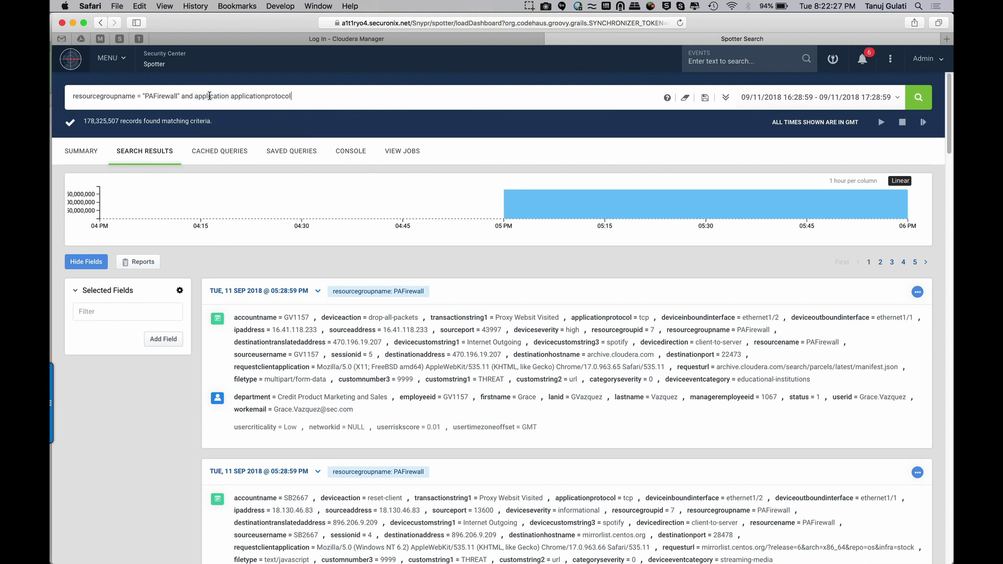
pyautogui.doubleClick(208, 97)
pyautogui.press('BackSpace')
pyautogui.write('=tcp')
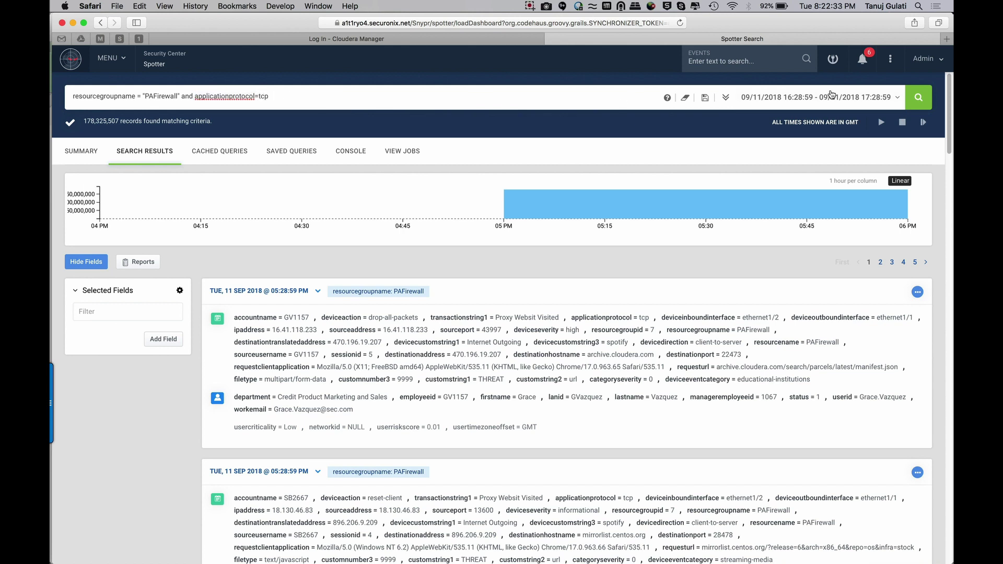
pyautogui.click(926, 98)
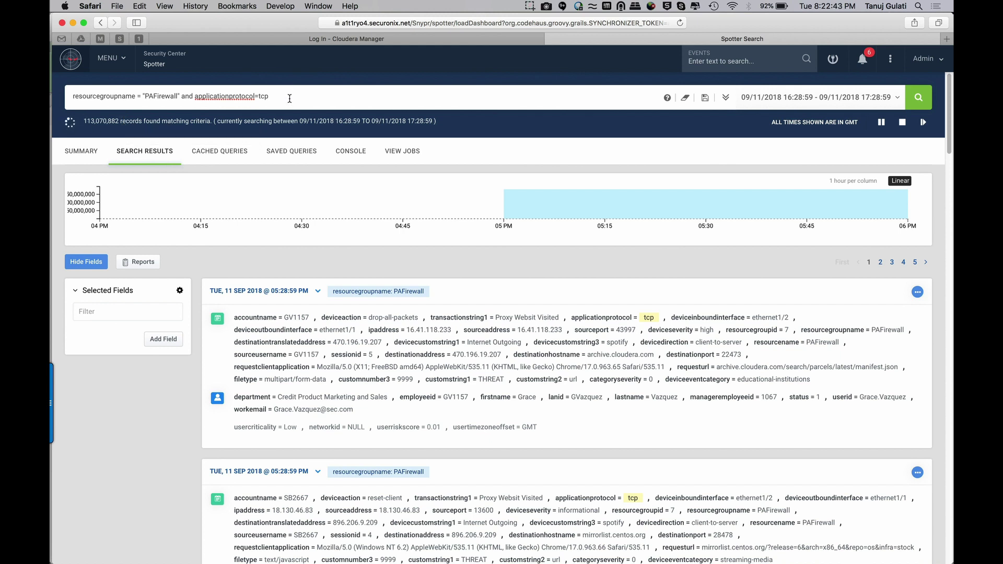
pyautogui.click(289, 99)
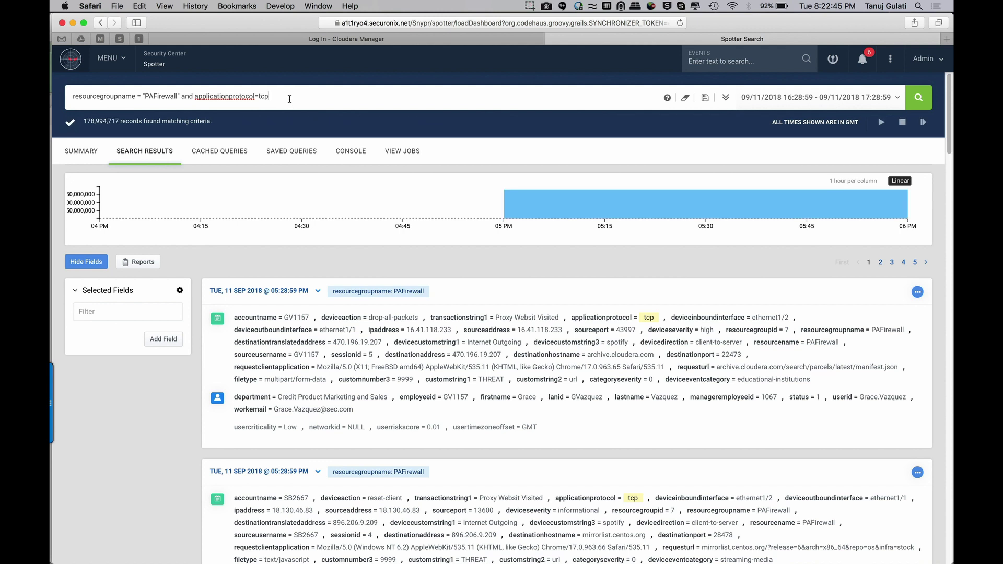
# Step: Add deviceaction=drop to the query and rerun it, narrowing results to 19,817,104 records
pyautogui.write('and device')
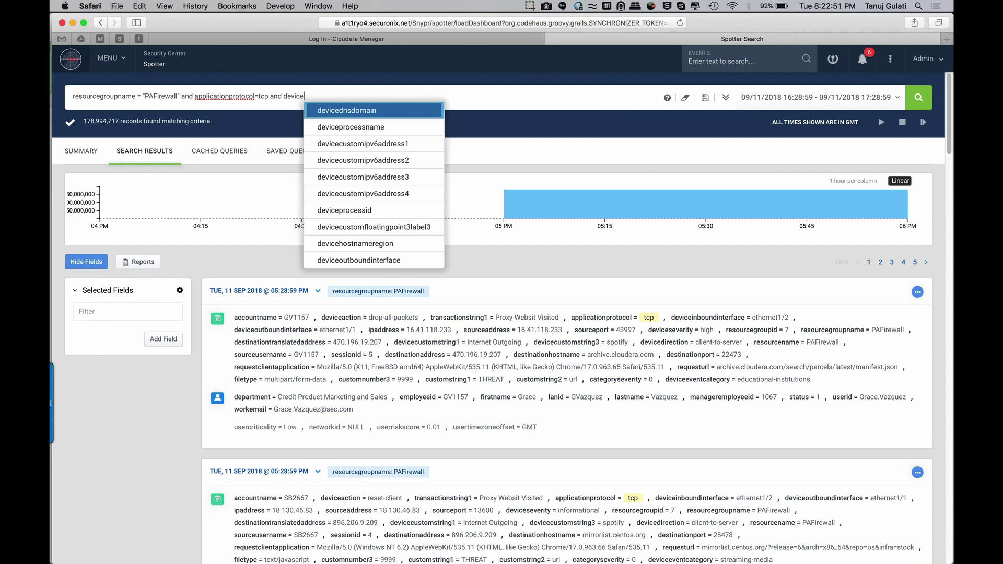
pyautogui.write('action')
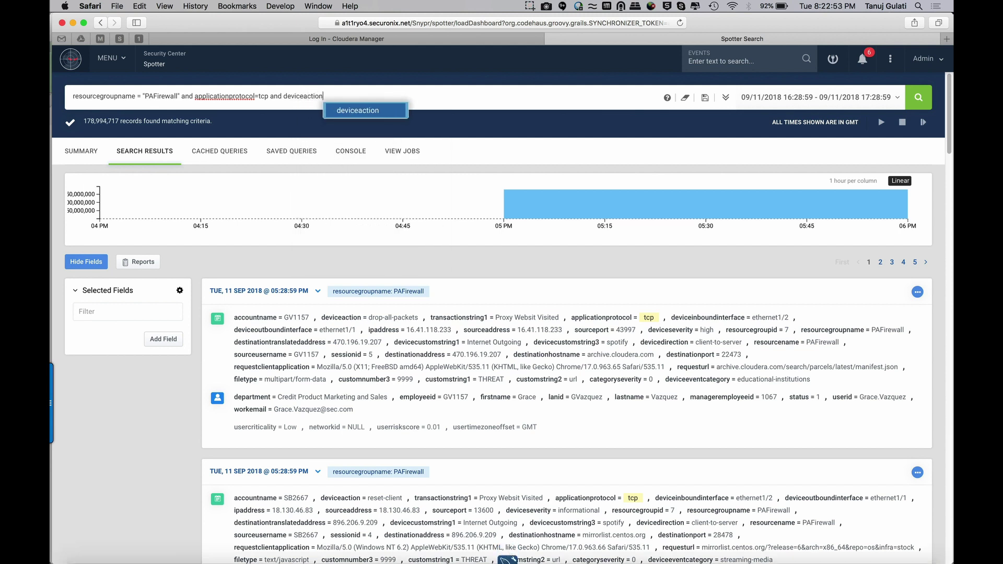
pyautogui.write('=drop')
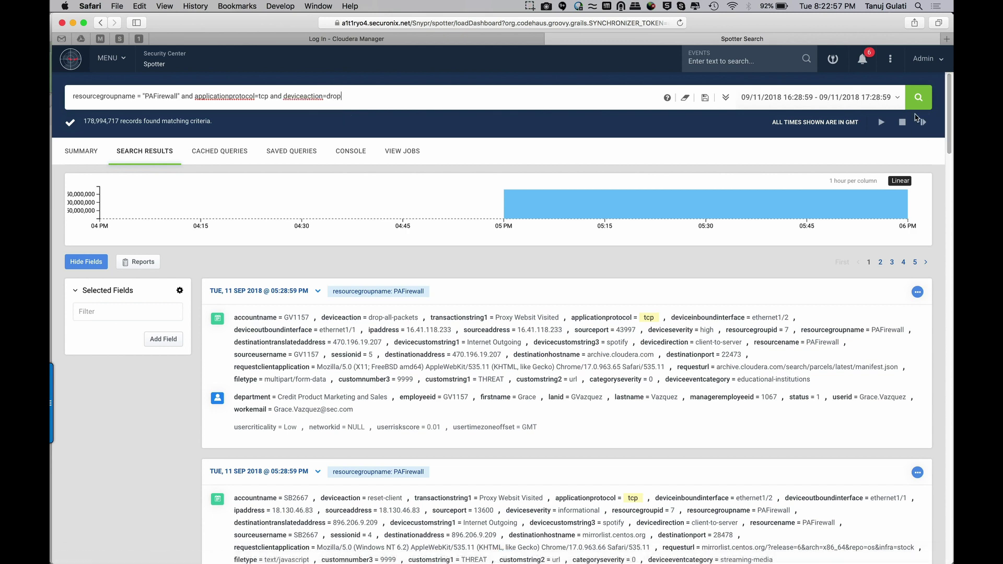
pyautogui.click(923, 101)
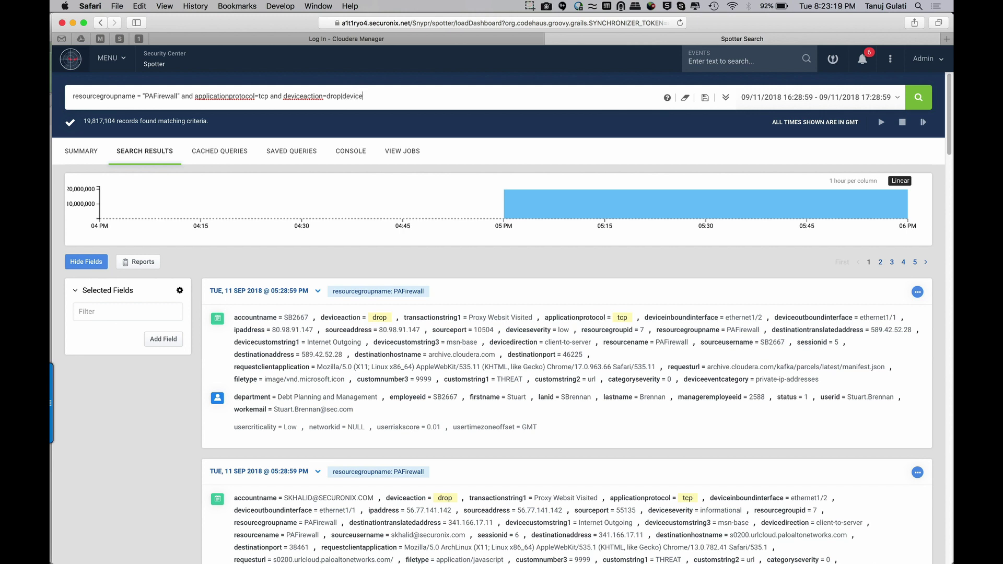
pyautogui.press('BackSpace')
pyautogui.press('BackSpace')
pyautogui.press('BackSpace')
pyautogui.press('BackSpace')
# Step: Append '|BARCHART count by devicecategory' to the query and run it, which returns no results
pyautogui.write('barchart')
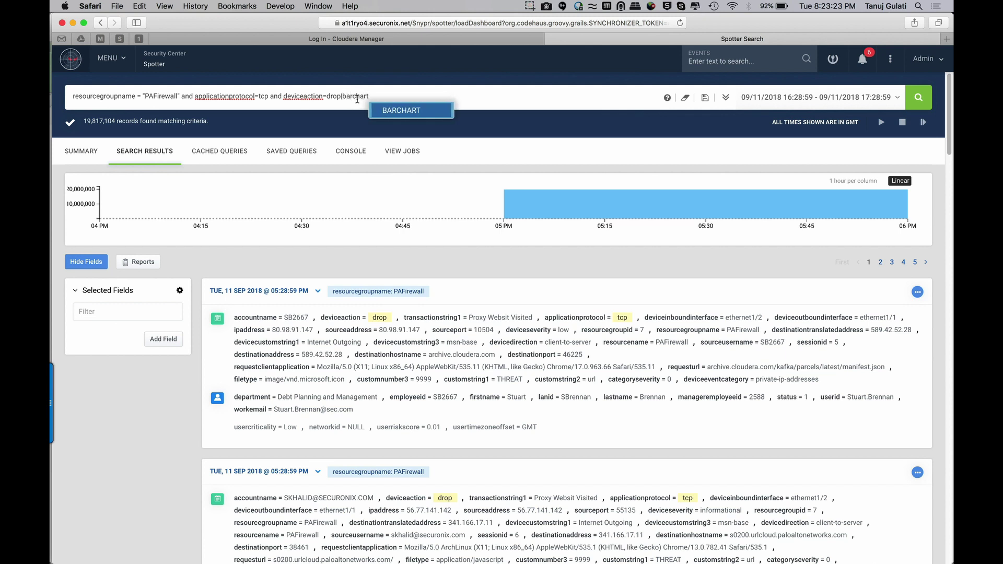
pyautogui.click(403, 110)
pyautogui.write('co')
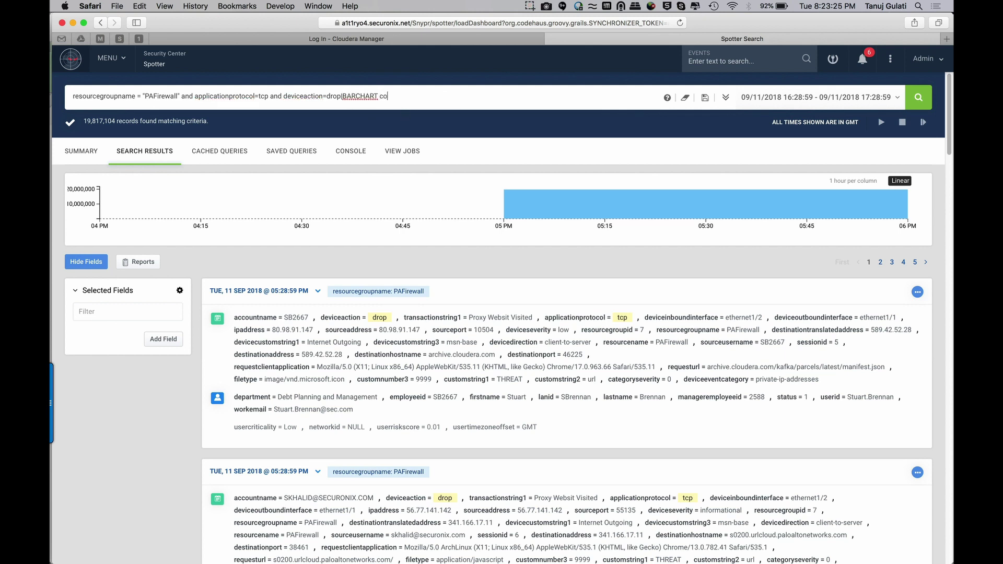
pyautogui.write('unt by devicecatego')
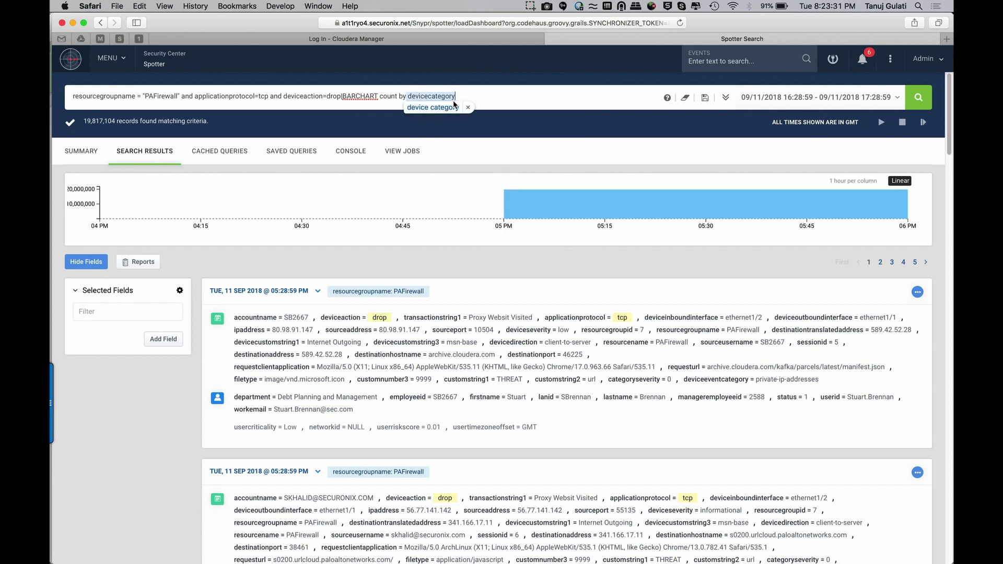
pyautogui.write('ry')
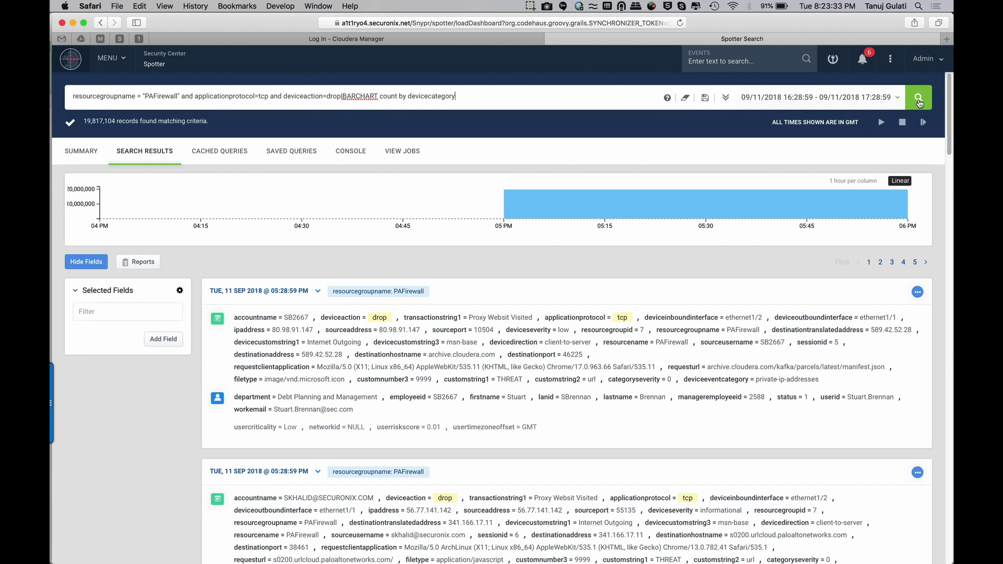
pyautogui.press('Return')
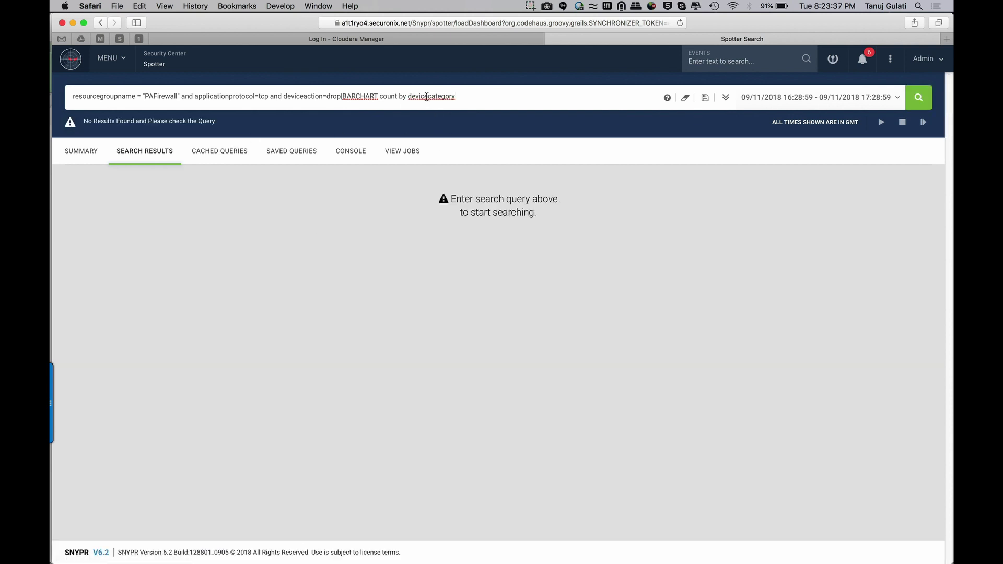
pyautogui.click(427, 97)
# Step: Correct the field to deviceeventcategory and rerun, charting 29 records, then select the malware bar
pyautogui.write('event')
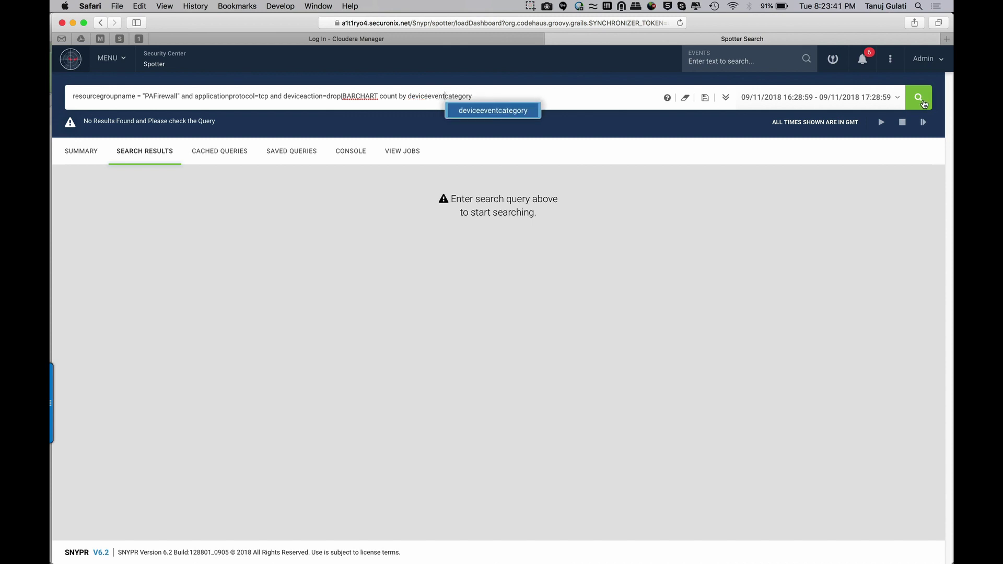
pyautogui.click(924, 100)
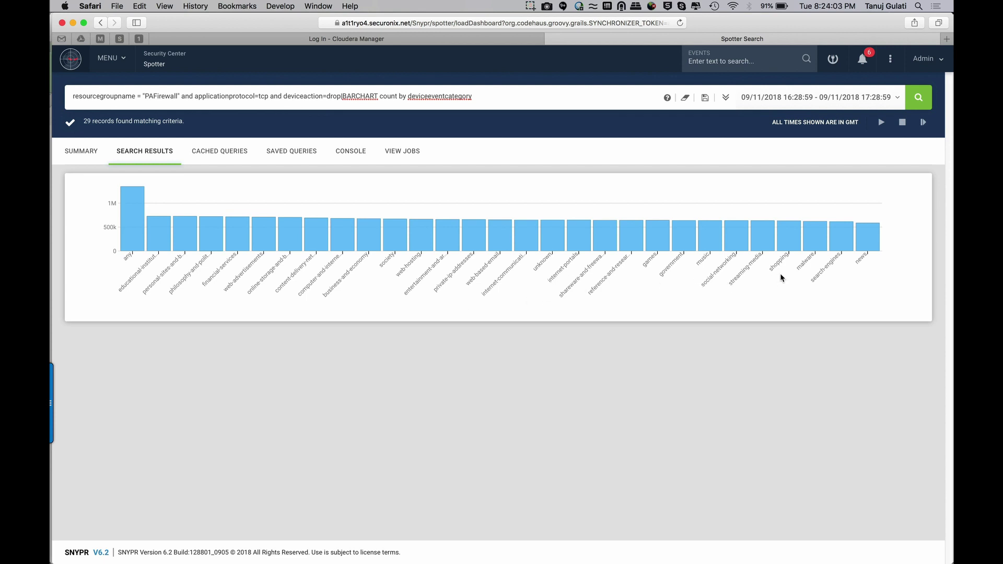
pyautogui.moveTo(818, 248)
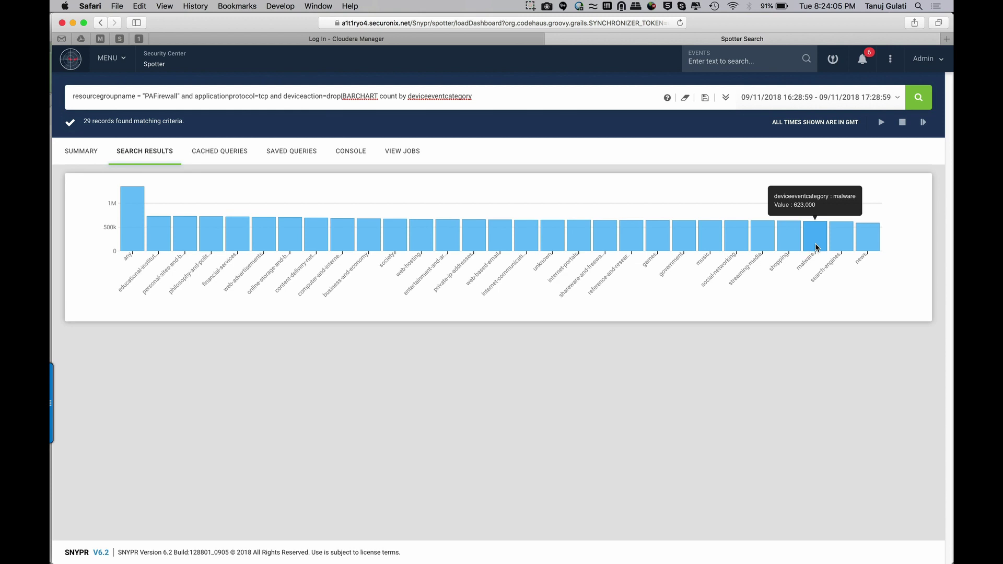
pyautogui.click(817, 243)
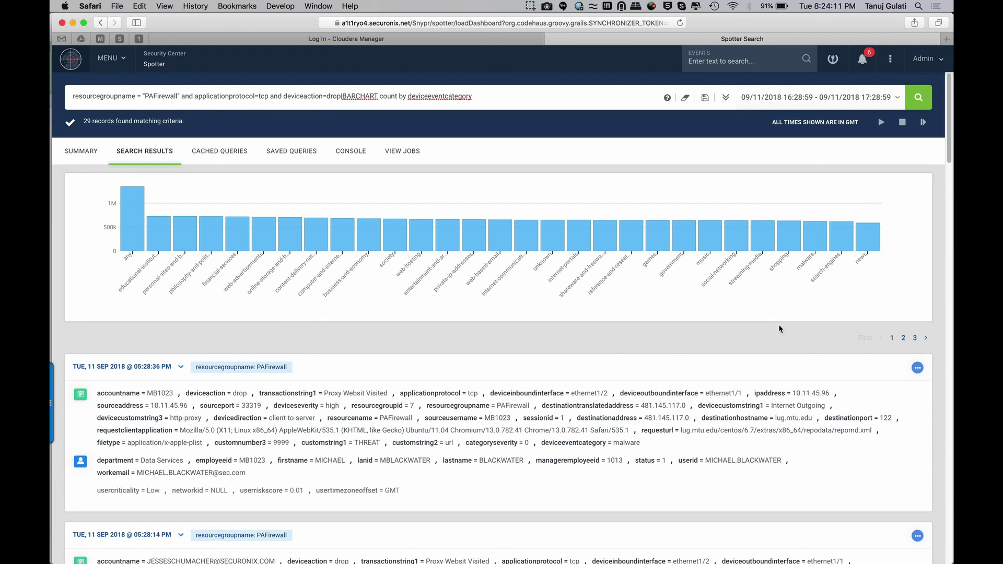
# Step: Scroll through the malware event records beneath the chart and back to the top
pyautogui.scroll(-3, 778, 324)
pyautogui.scroll(-3, 779, 327)
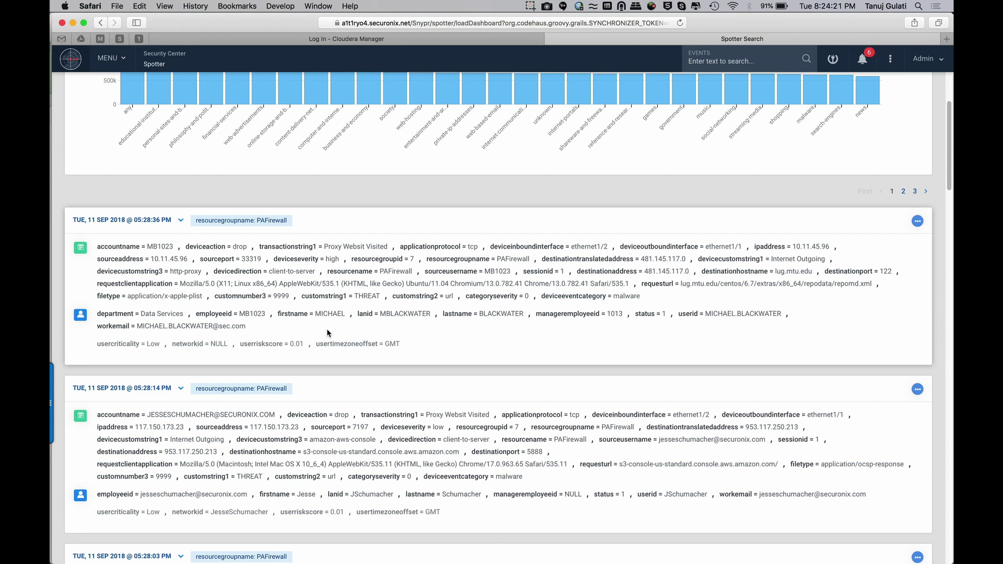
pyautogui.scroll(1, 328, 330)
pyautogui.scroll(4, 327, 332)
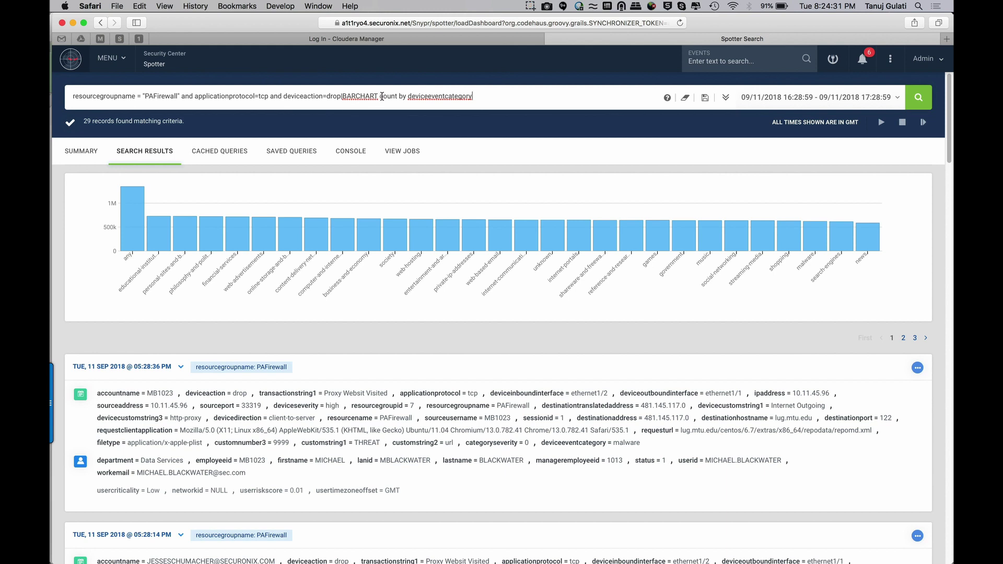
# Step: Add deviceeventcategory = malware to the search and chart the 42 records by department
pyautogui.click(342, 96)
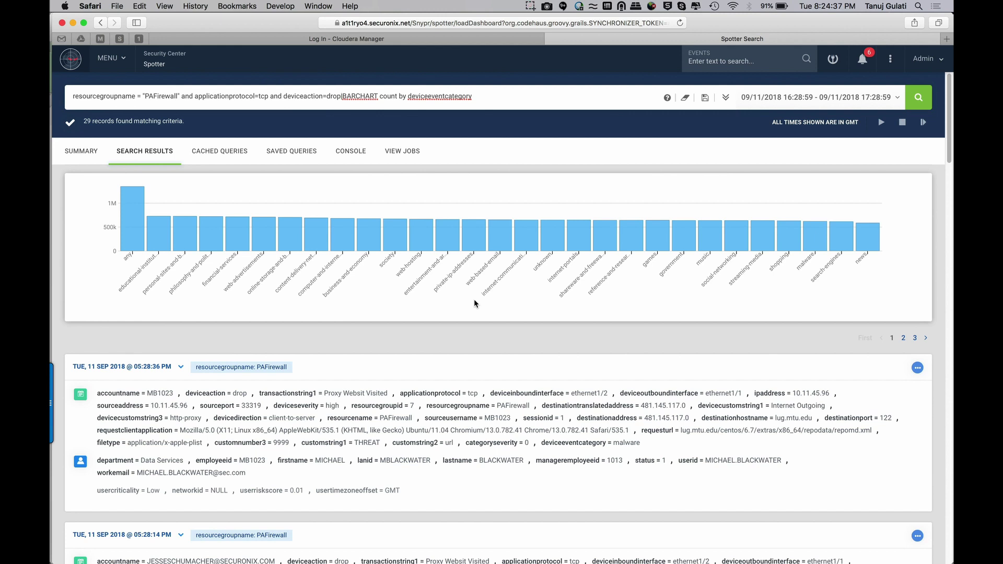
pyautogui.click(626, 443)
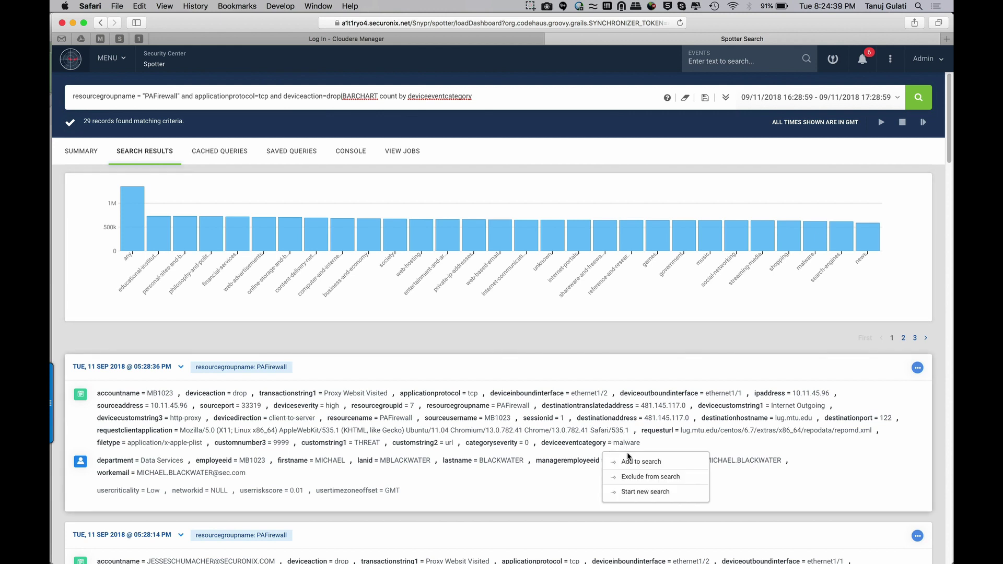
pyautogui.click(629, 460)
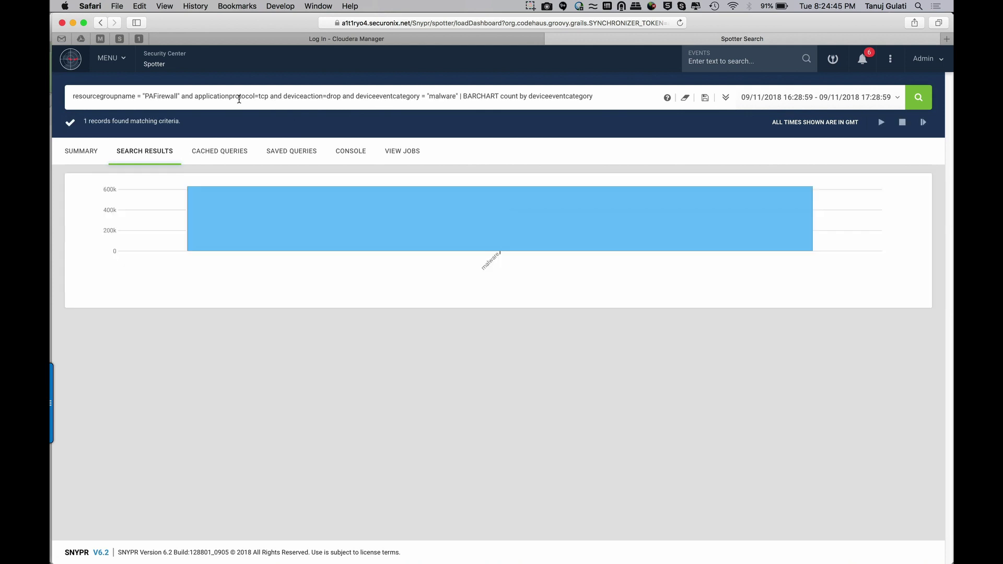
pyautogui.doubleClick(528, 98)
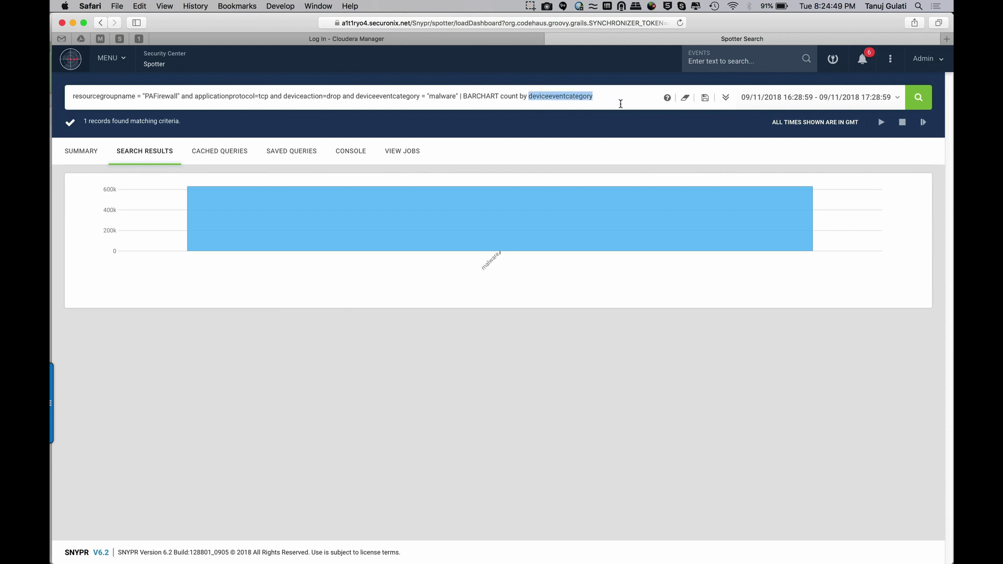
pyautogui.write('departm')
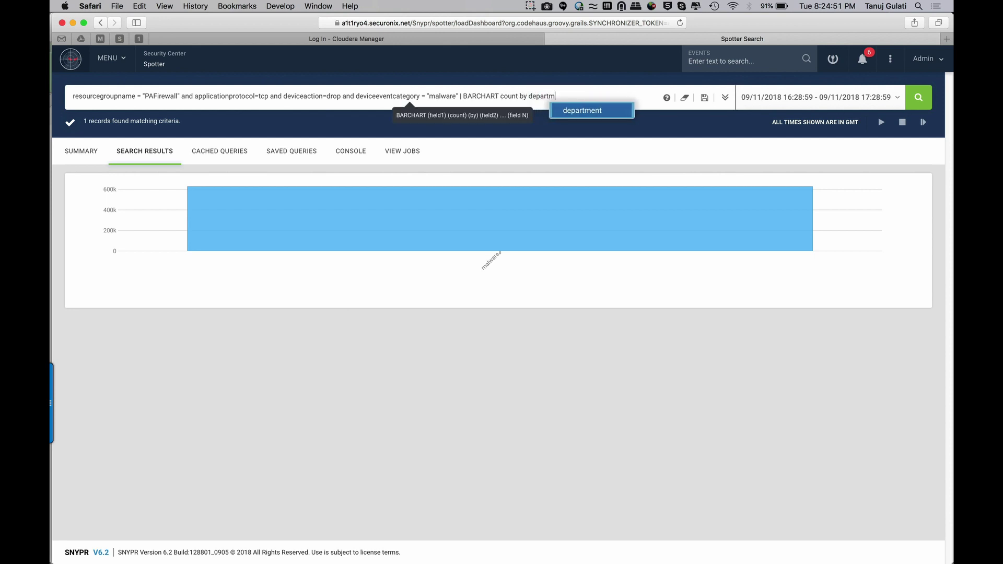
pyautogui.click(605, 111)
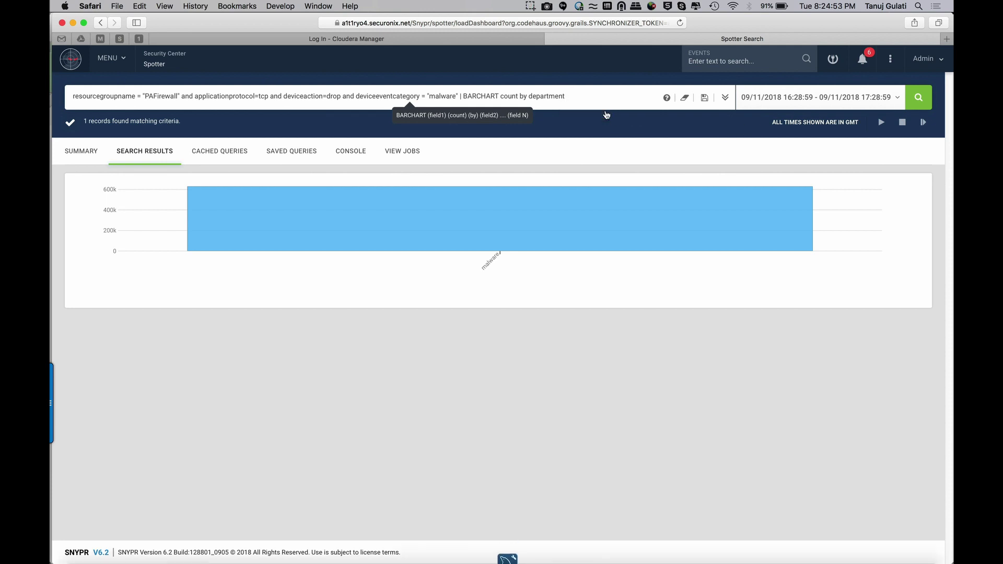
pyautogui.press('Return')
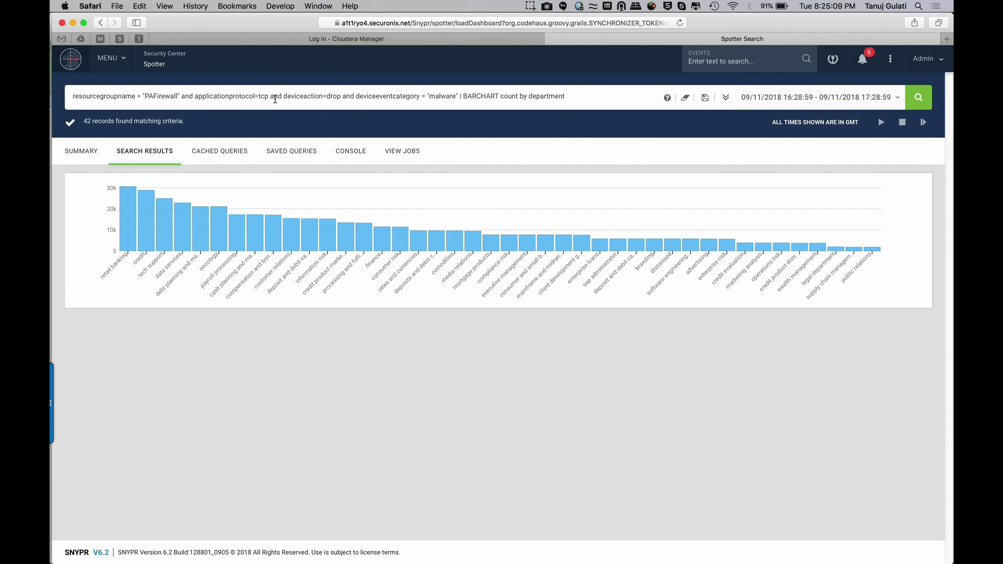
# Step: Remove the deviceaction=drop condition and chart deviceaction instead of count, stacked by department
pyautogui.moveTo(271, 97); pyautogui.dragTo(344, 99)
pyautogui.press('BackSpace')
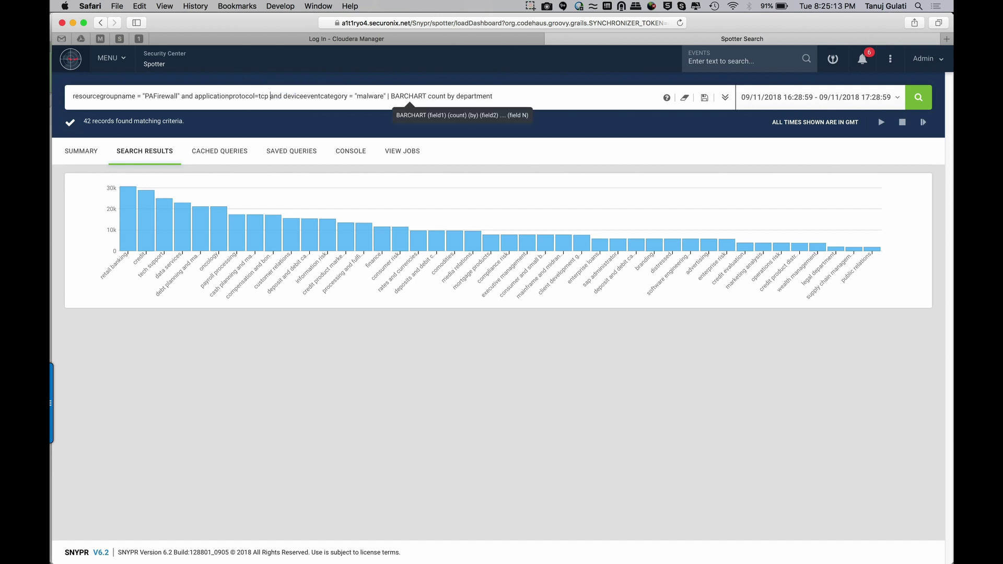
pyautogui.click(440, 98)
pyautogui.doubleClick(440, 99)
pyautogui.write('dd')
pyautogui.press('BackSpace')
pyautogui.write('eviceaction')
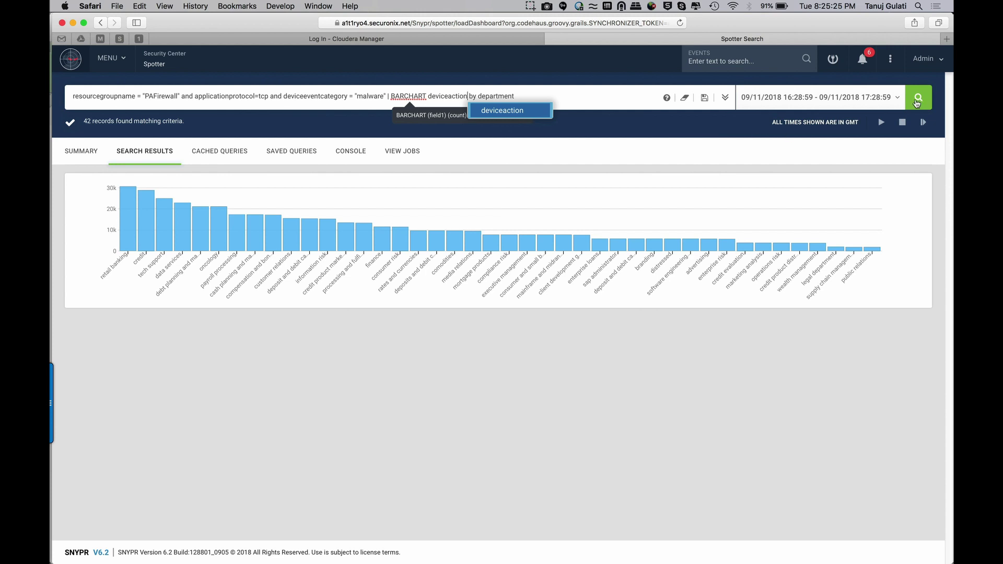
pyautogui.press('Return')
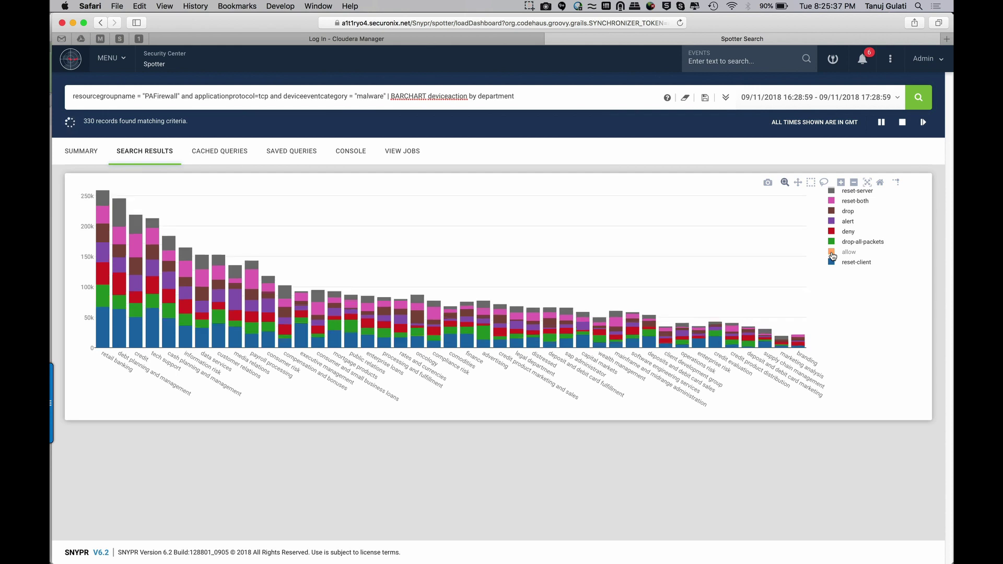
# Step: Hide reset-client, drop-all-packets, deny, alert, drop, reset-both and reset-server, leaving only allow bars
pyautogui.click(833, 264)
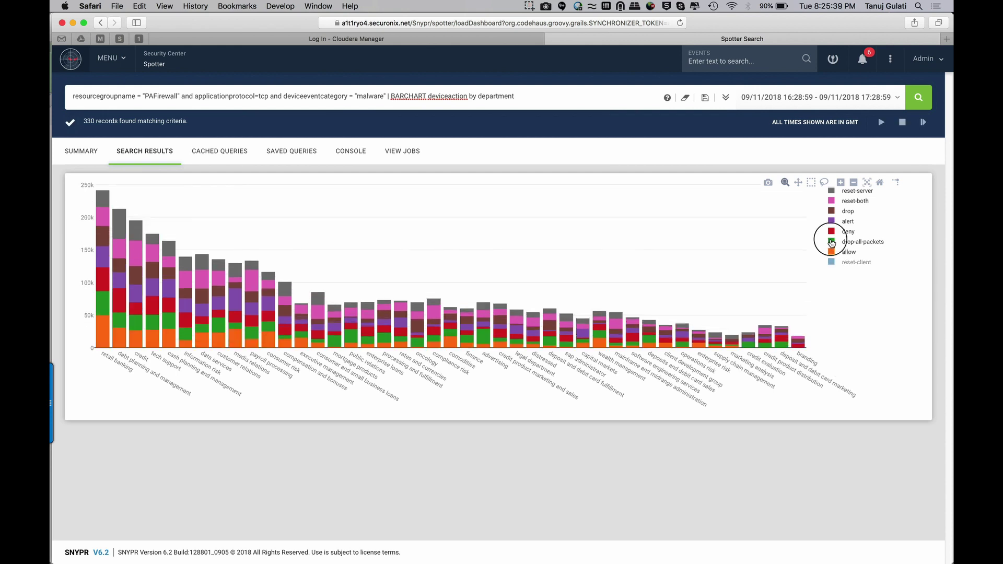
pyautogui.click(831, 242)
pyautogui.click(832, 232)
pyautogui.click(831, 222)
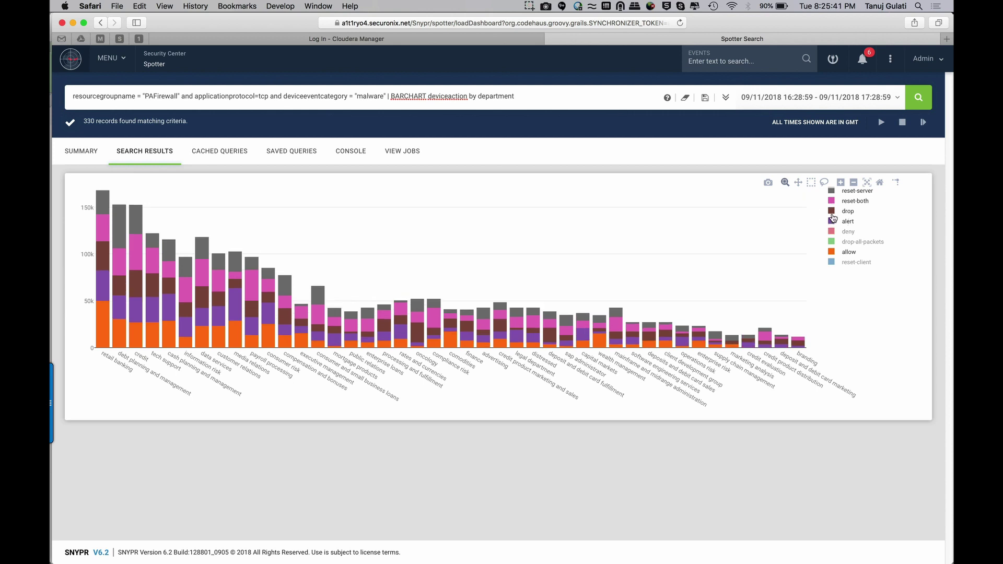
pyautogui.click(831, 212)
pyautogui.click(832, 201)
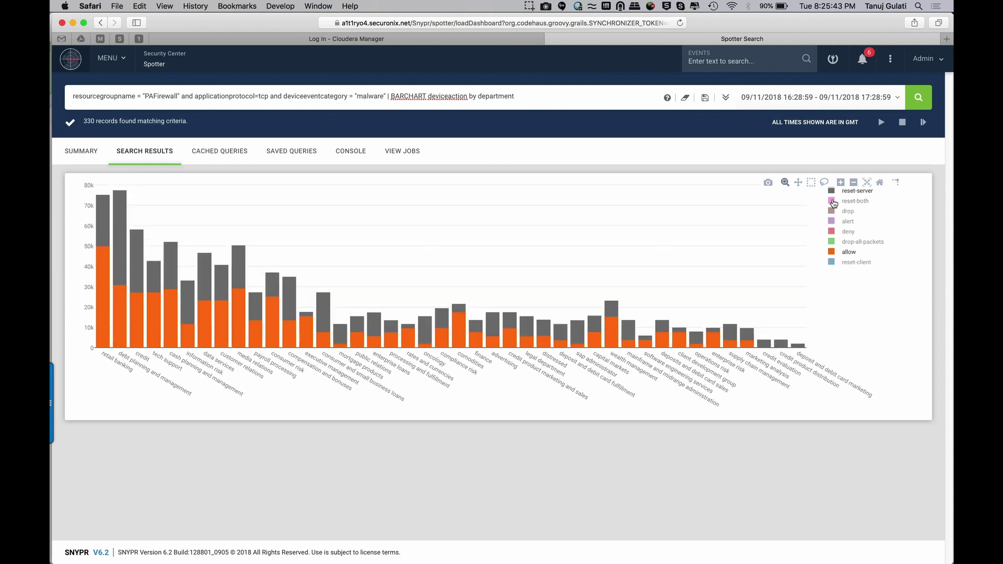
pyautogui.click(831, 192)
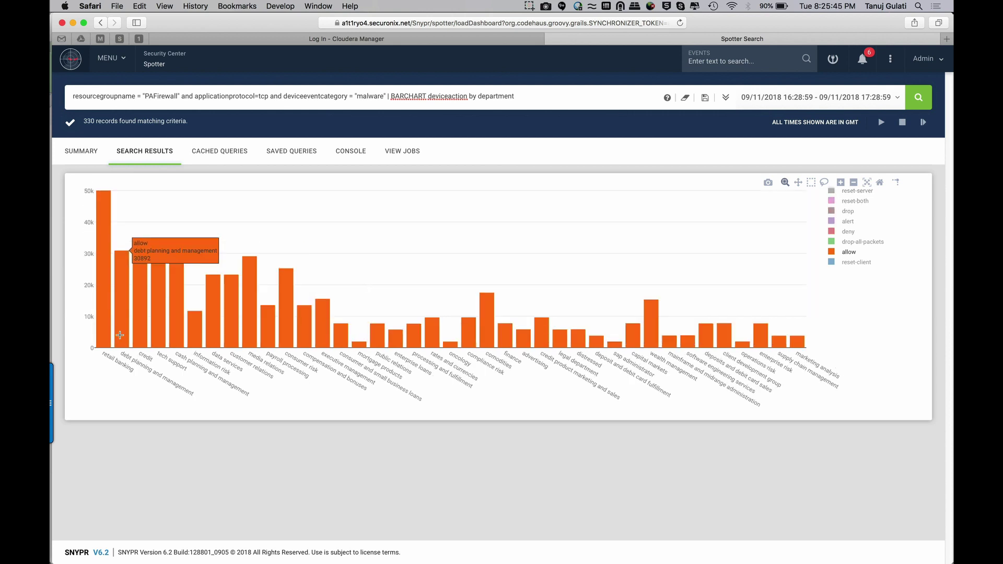
# Step: Check the allow counts per department and list the events behind the media relations bar
pyautogui.moveTo(101, 320)
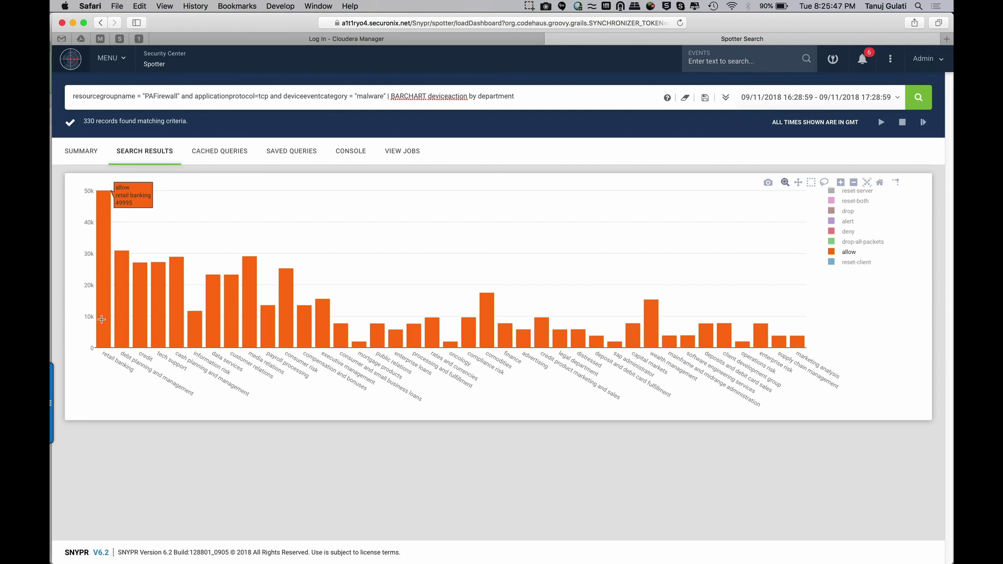
pyautogui.moveTo(252, 335)
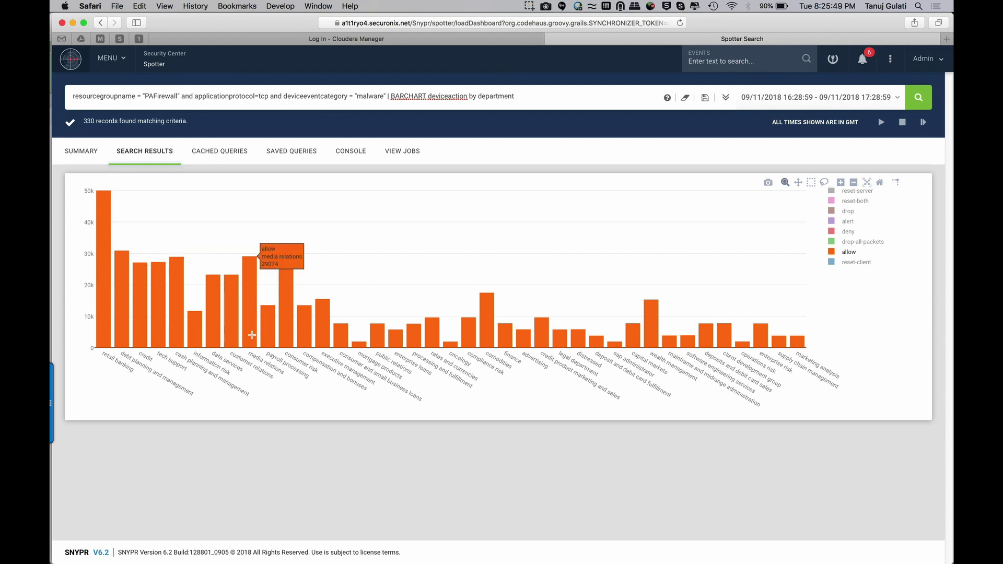
pyautogui.moveTo(509, 341)
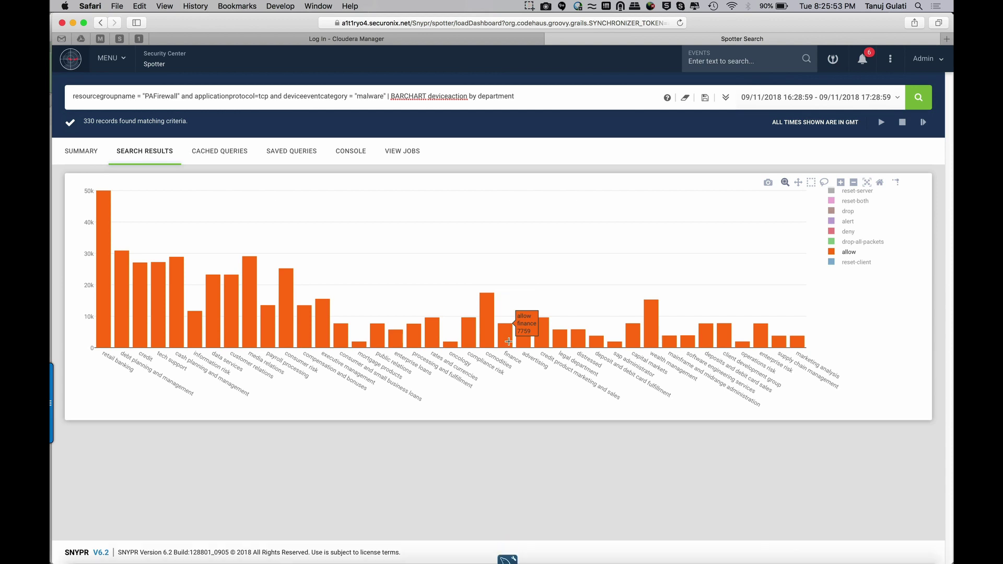
pyautogui.moveTo(253, 308)
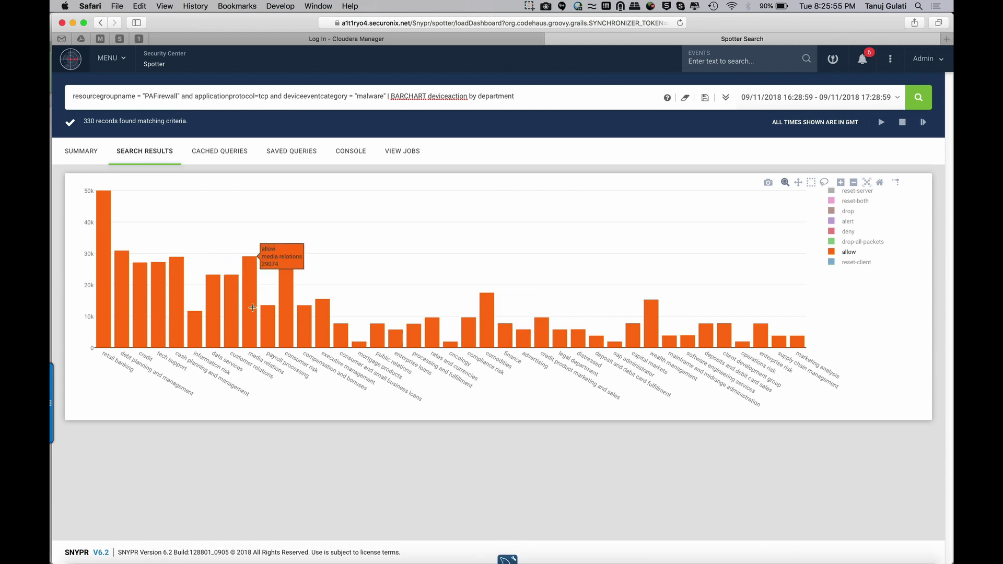
pyautogui.click(252, 308)
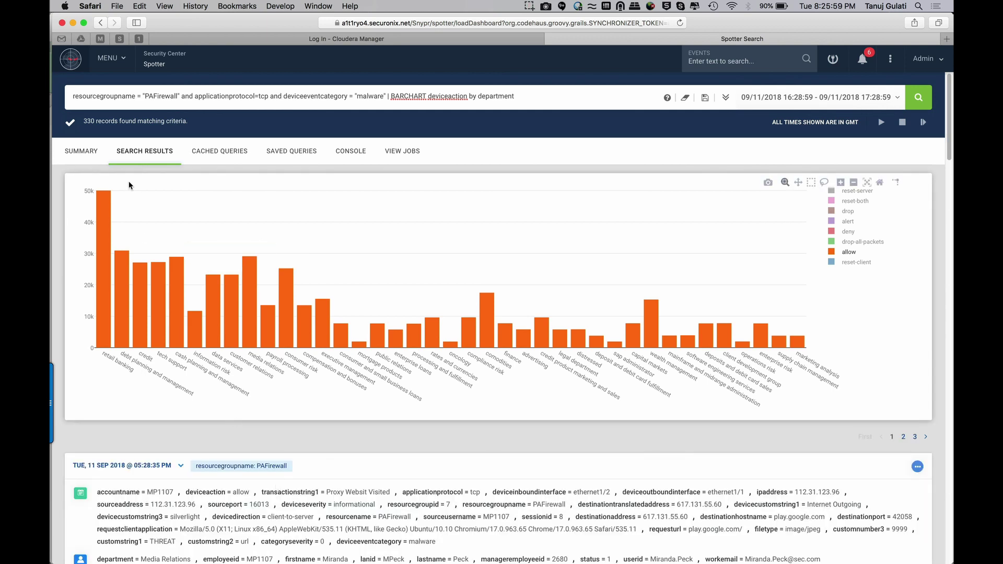
# Step: Review the SUMMARY overview, then return to SEARCH RESULTS with the allow-only chart and events
pyautogui.click(88, 152)
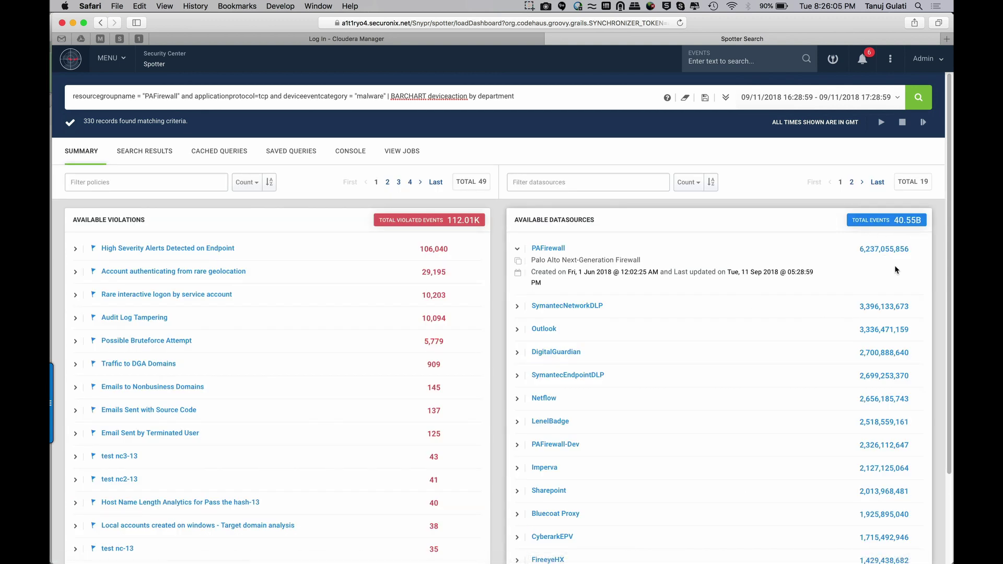
pyautogui.click(149, 153)
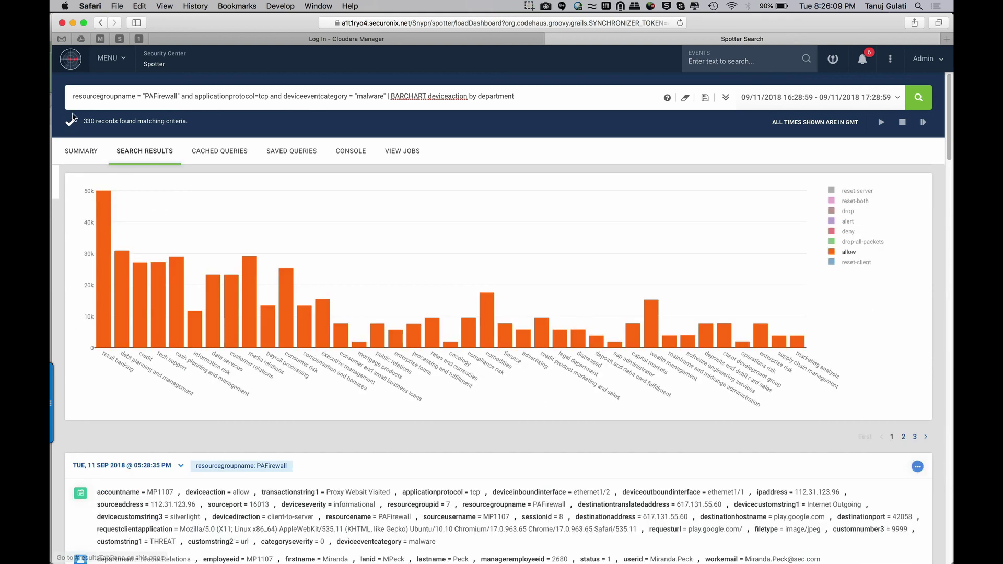